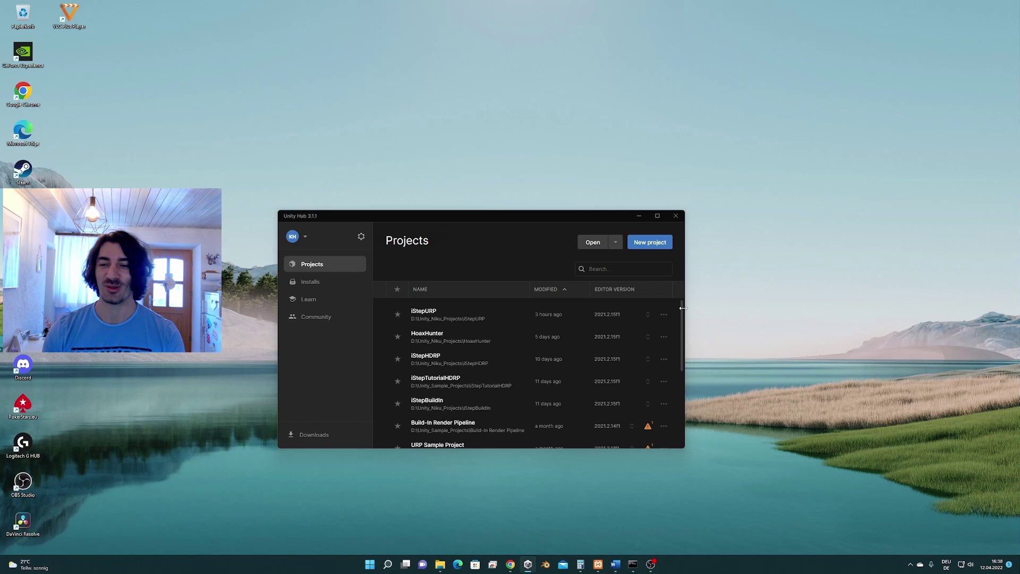
- Create a new 3D (URP) project named iStepTutorialURP from the Unity Hub
click(656, 244)
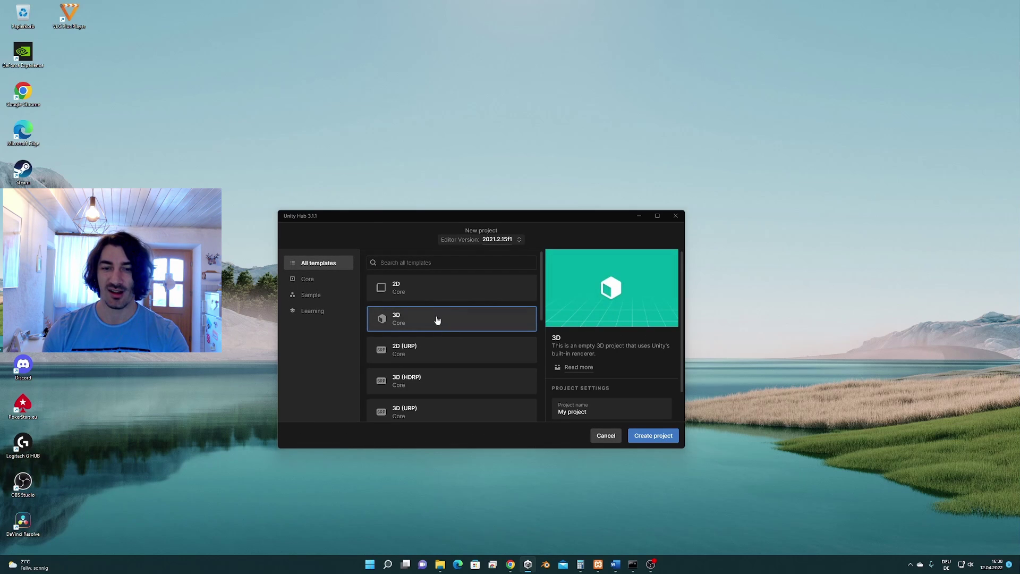
click(417, 412)
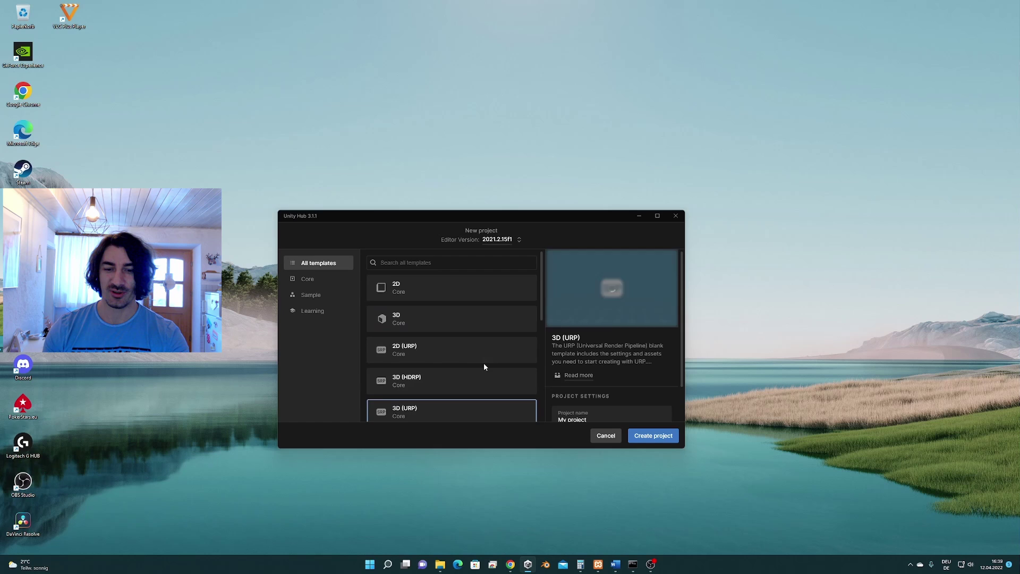
scroll(484, 363, down, 1)
scroll(607, 407, down, 1)
click(594, 379)
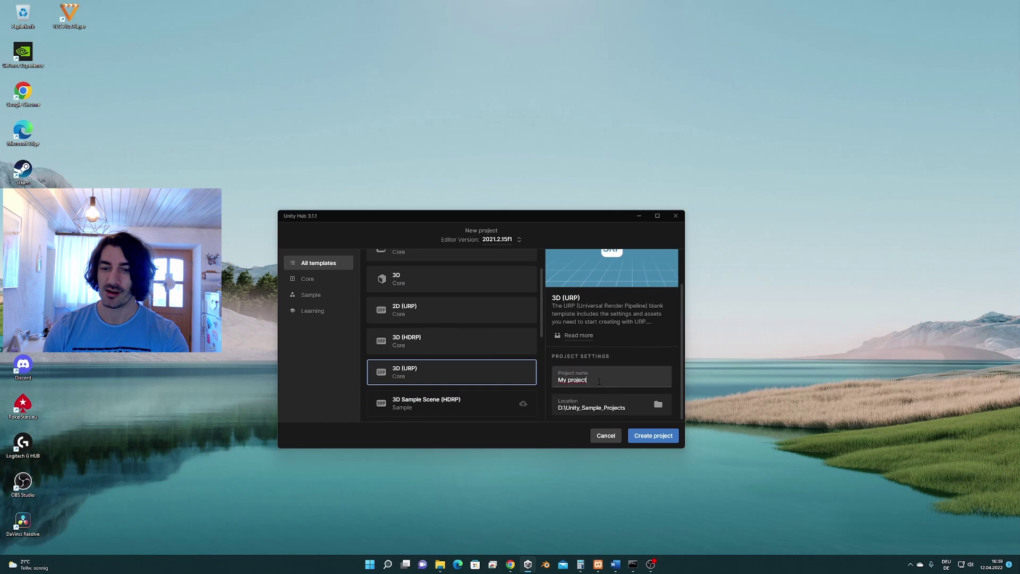
key(BackSpace)
text(iStepTutorialURP)
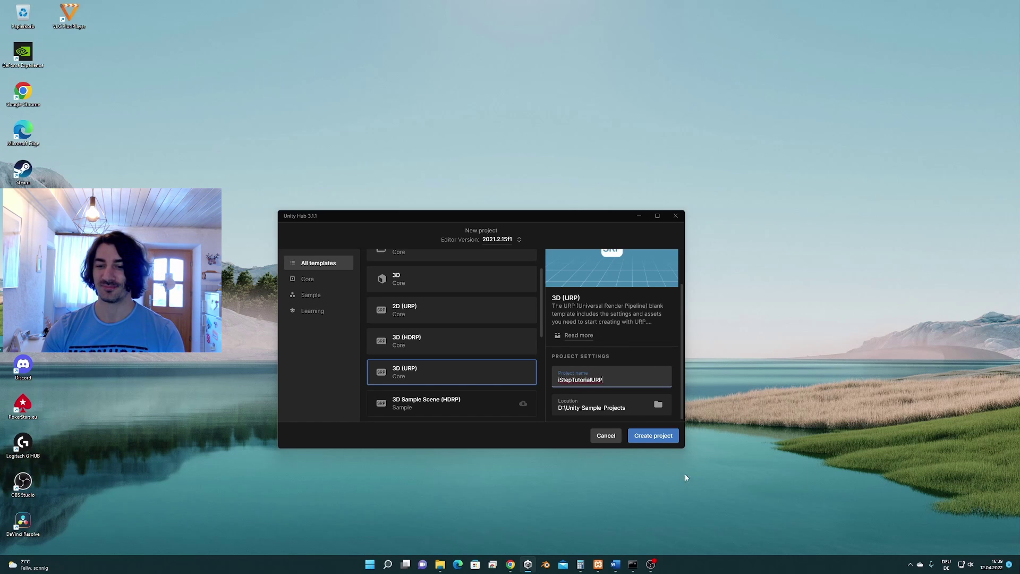
click(652, 436)
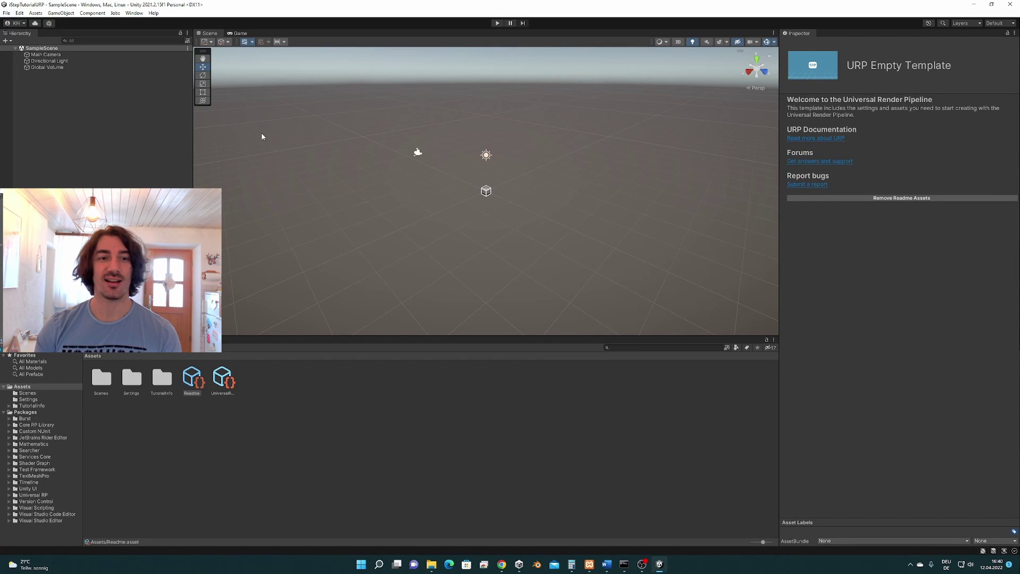
- Import all contents of the custom package iStep.unitypackage
click(35, 13)
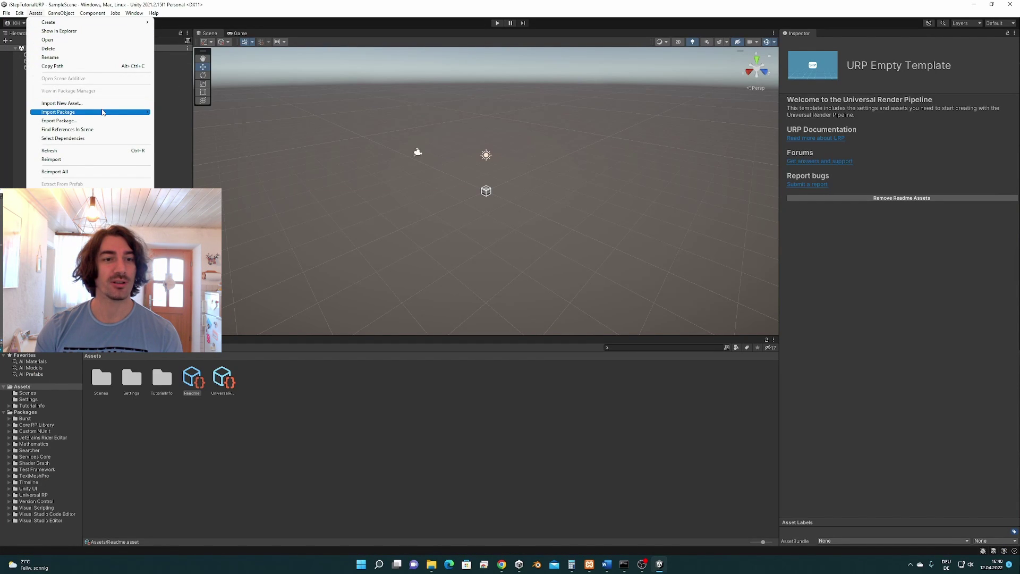
mouse_move(58, 112)
click(188, 114)
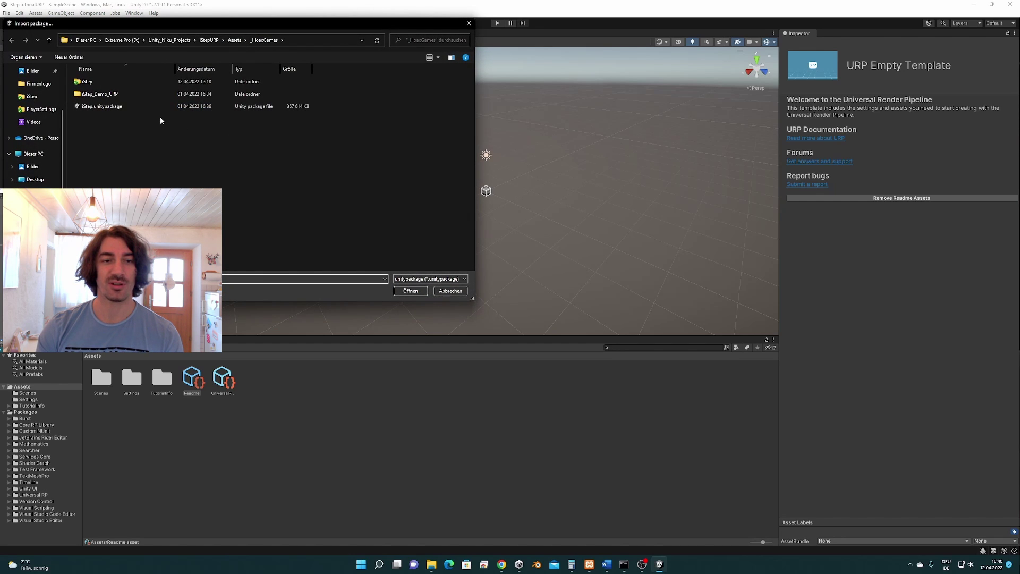
click(152, 106)
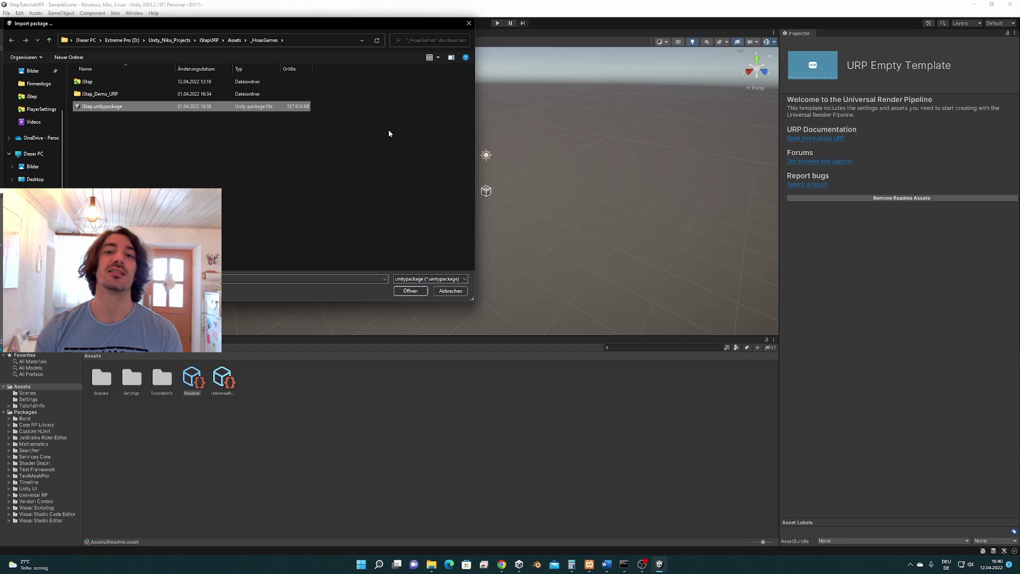
click(409, 292)
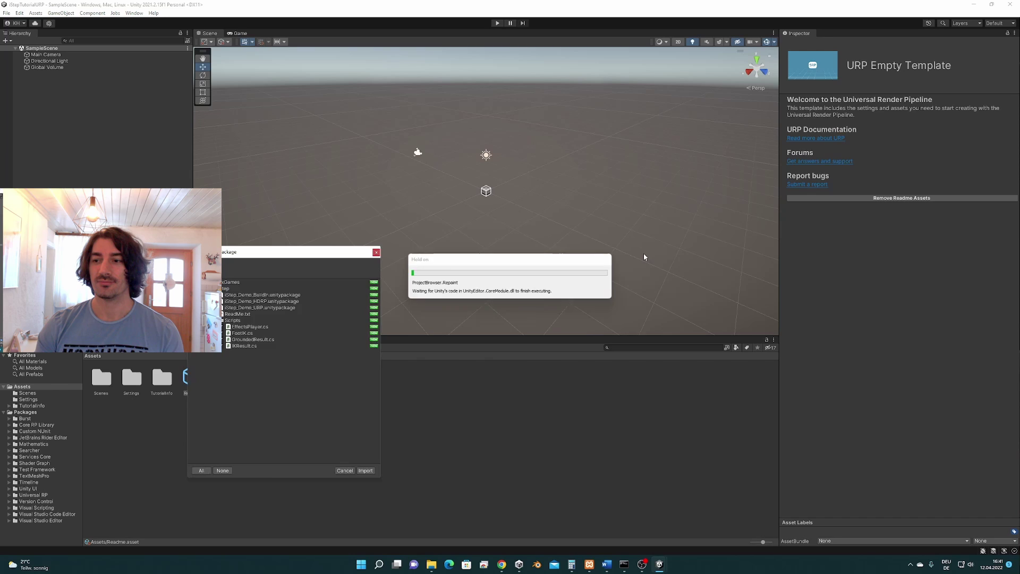
click(366, 471)
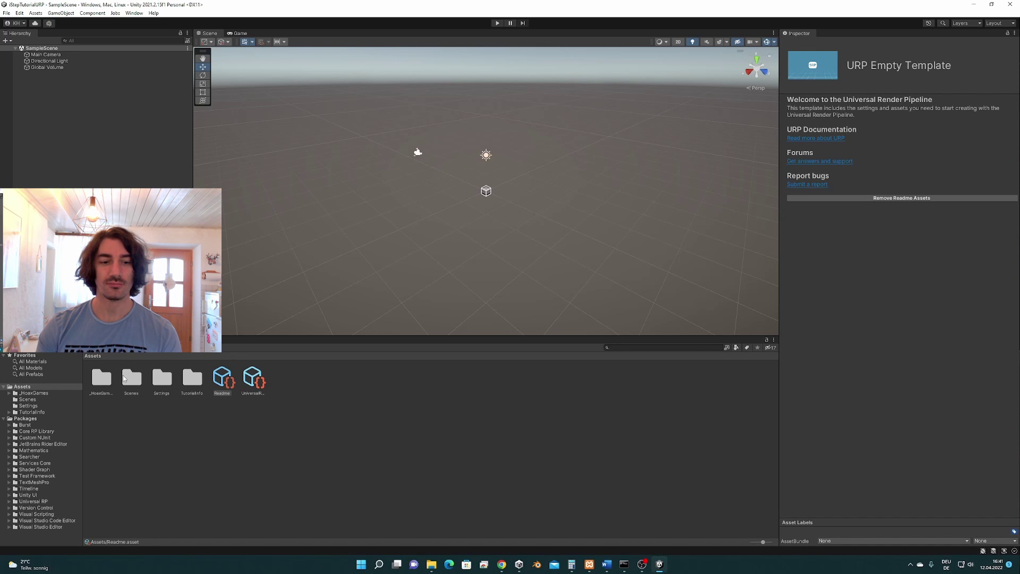
- Open the _HoaxGames/iStep folder, shown as a list in a slightly larger Project panel
double_click(102, 379)
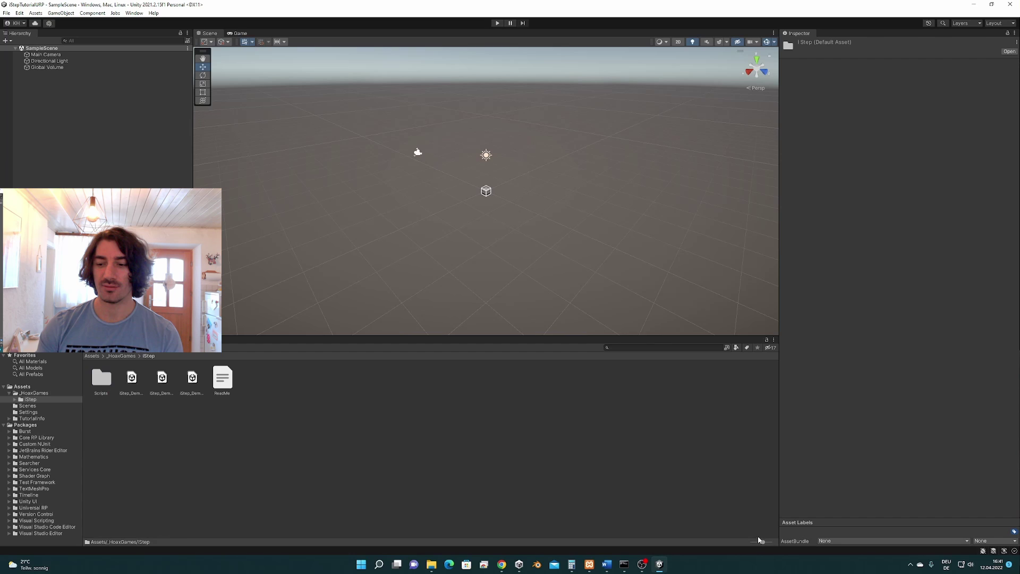
drag(763, 542, 752, 543)
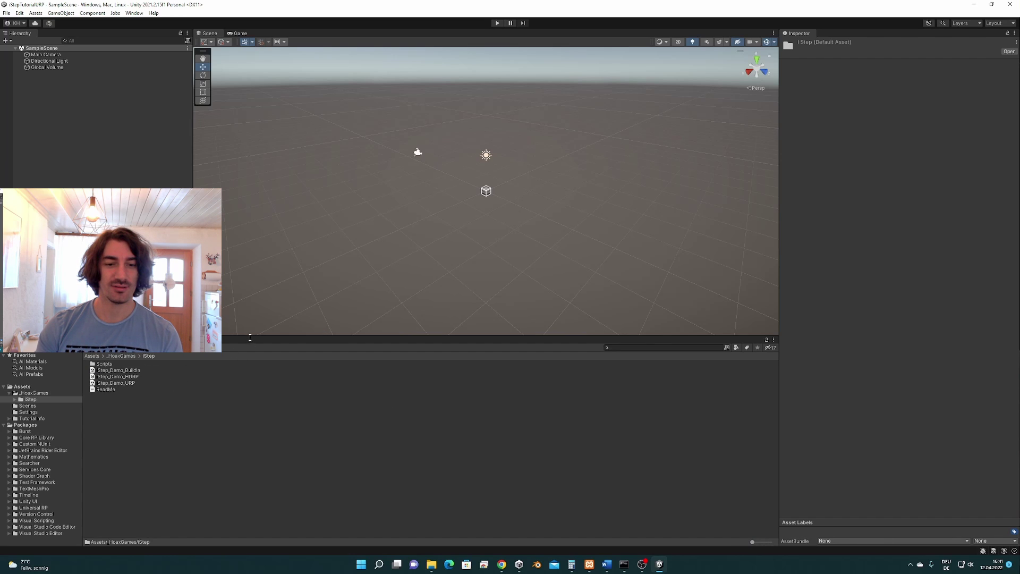
drag(251, 336, 251, 331)
- Import the full iStep_Demo_URP package from the iStep folder
click(159, 378)
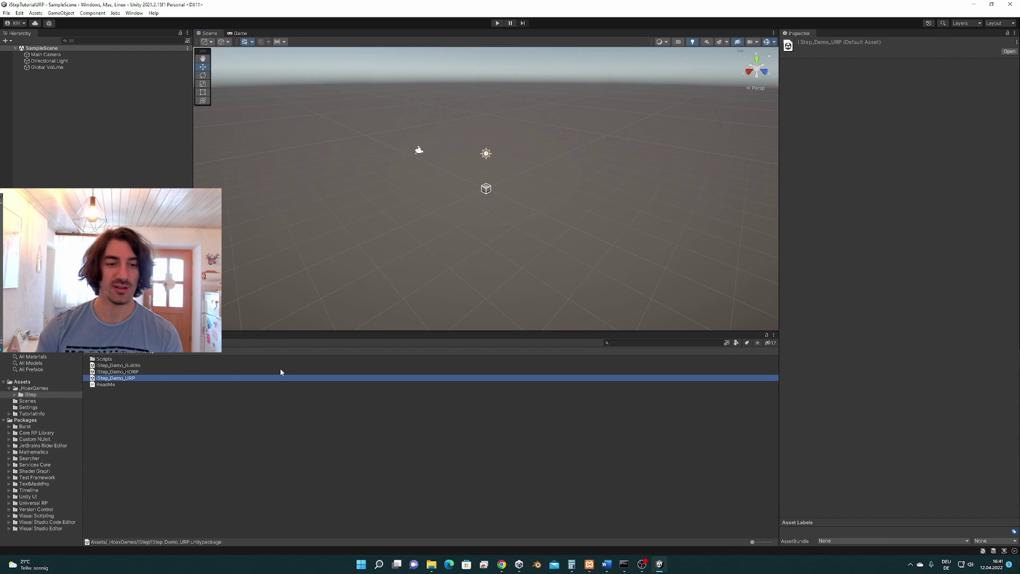
click(137, 372)
click(135, 377)
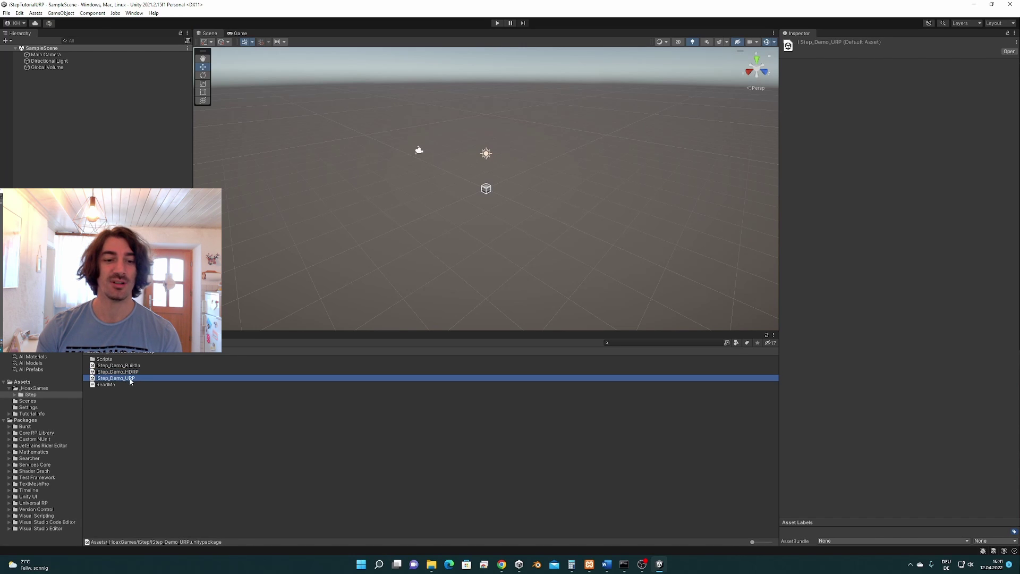
double_click(130, 377)
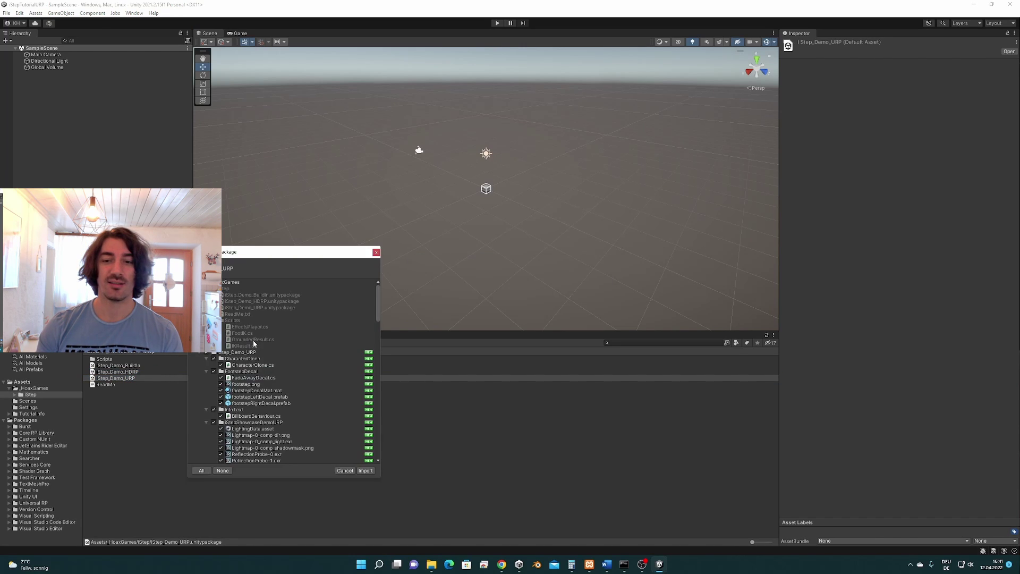
scroll(378, 305, down, 5)
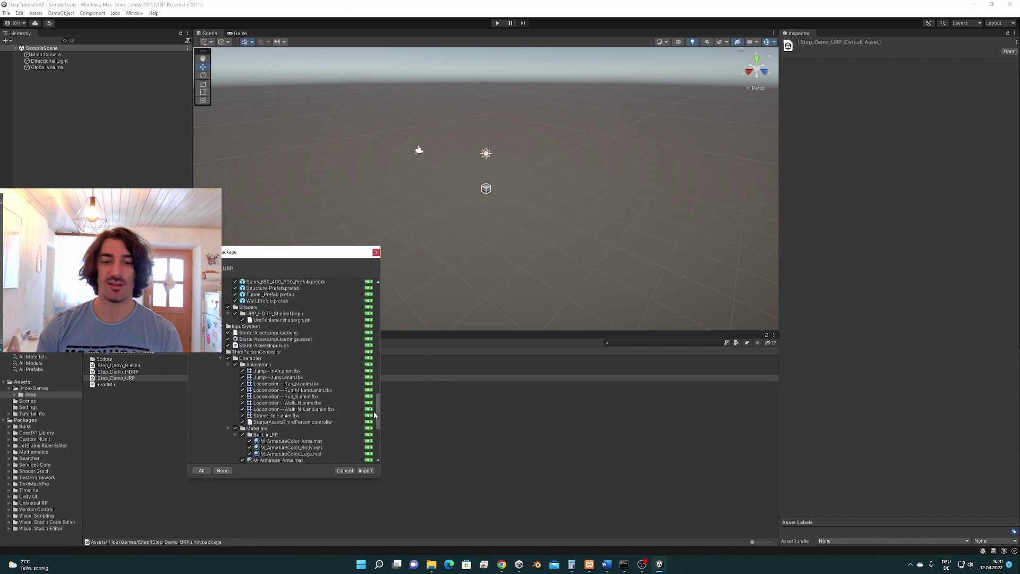
click(365, 470)
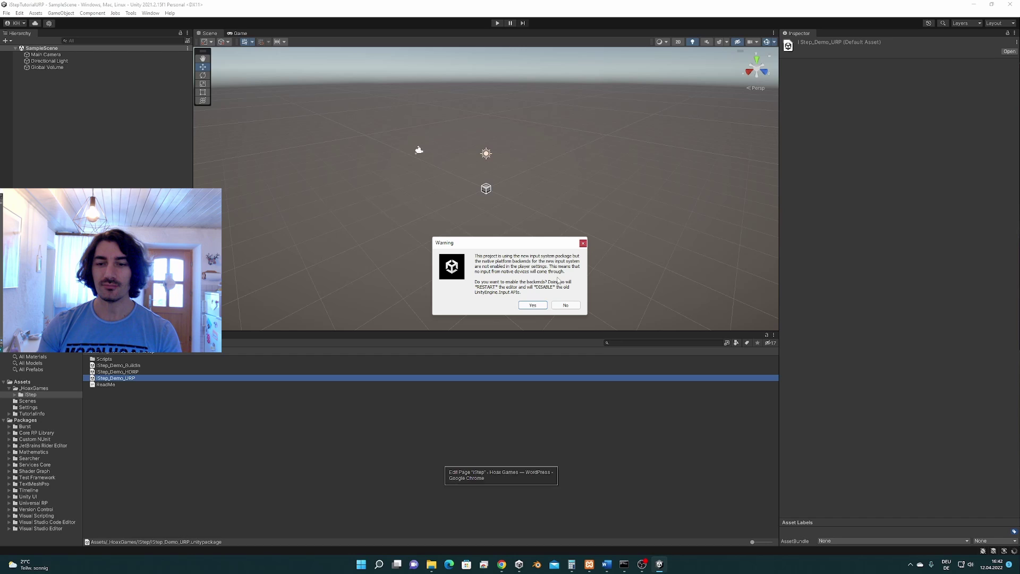
- Accept the warning to enable the new input system backends and restart
mouse_move(527, 246)
mouse_down()
mouse_move(470, 273)
mouse_move(481, 254)
mouse_up()
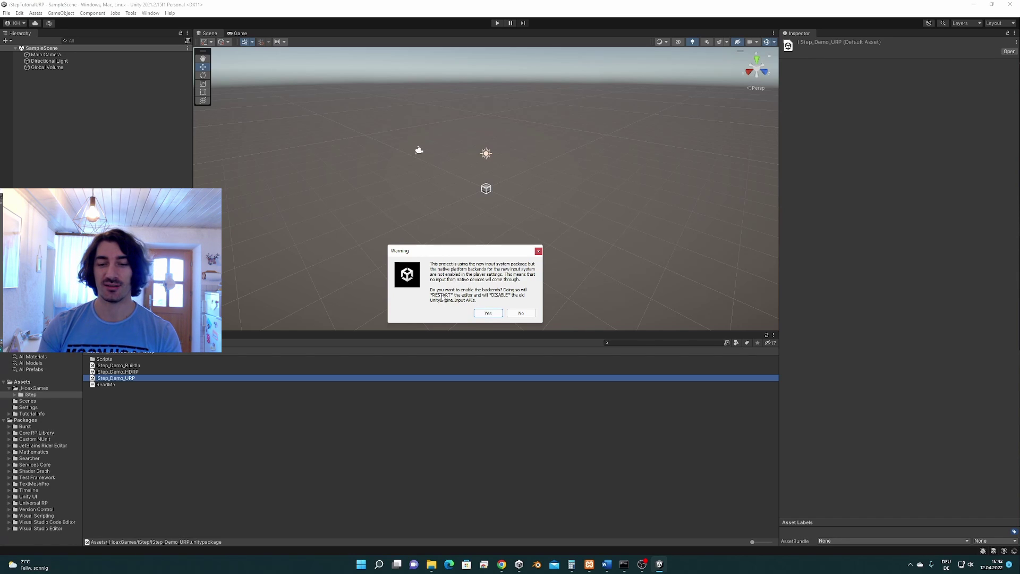
click(489, 313)
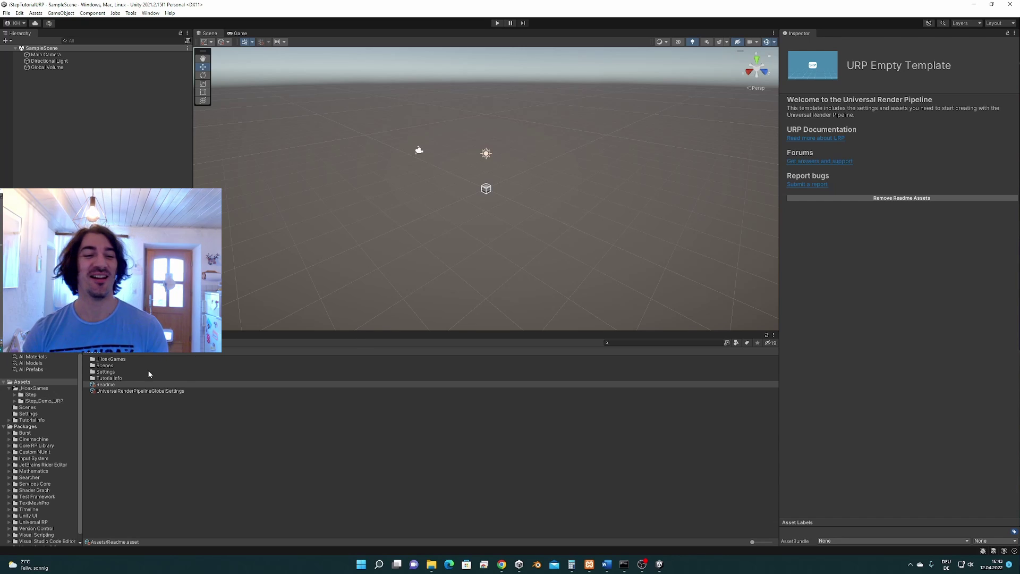
- Open the iStepShowcaseDemoURP scene from _HoaxGames > iStep_Demo_URP
double_click(112, 359)
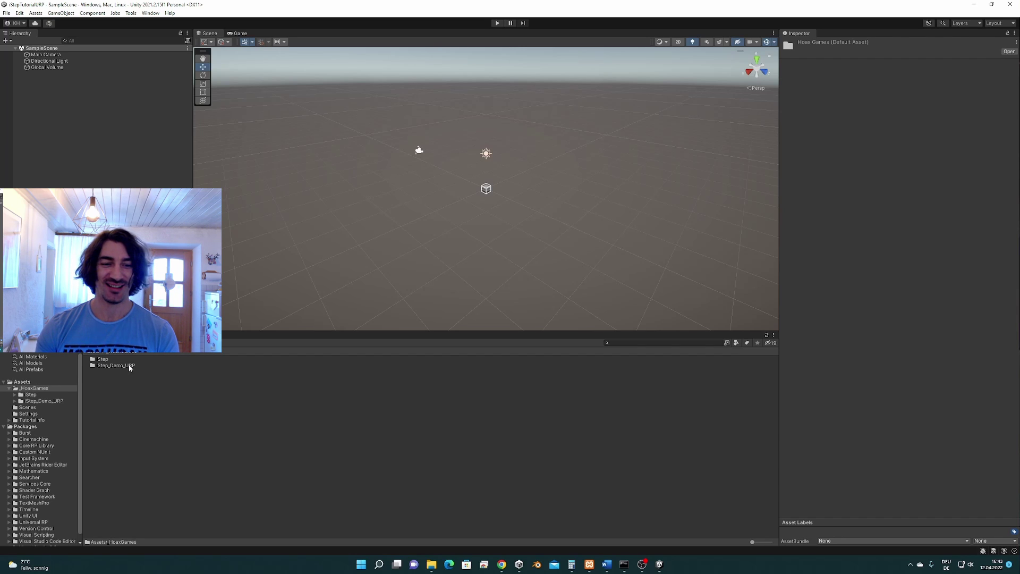
double_click(128, 366)
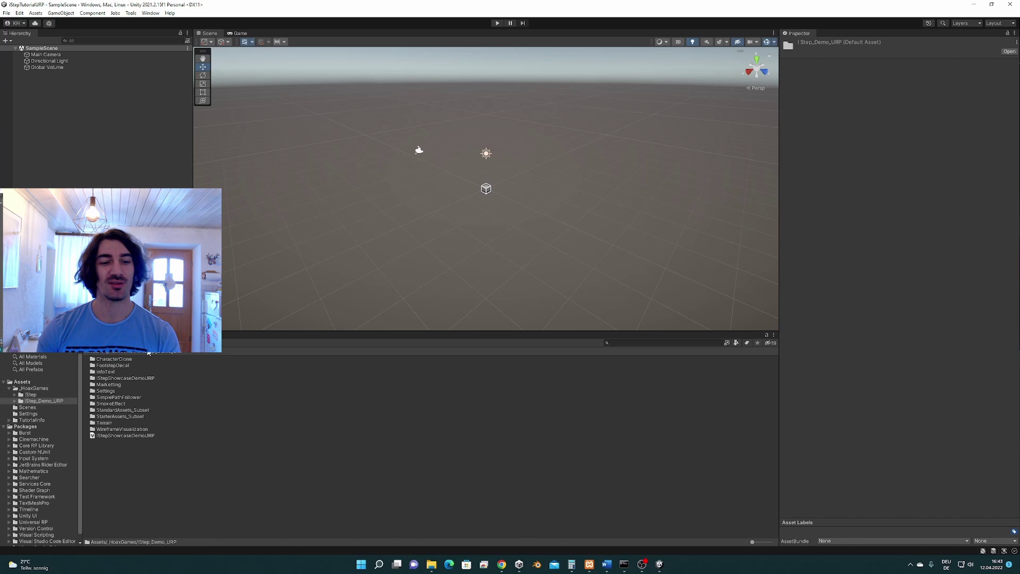
double_click(125, 435)
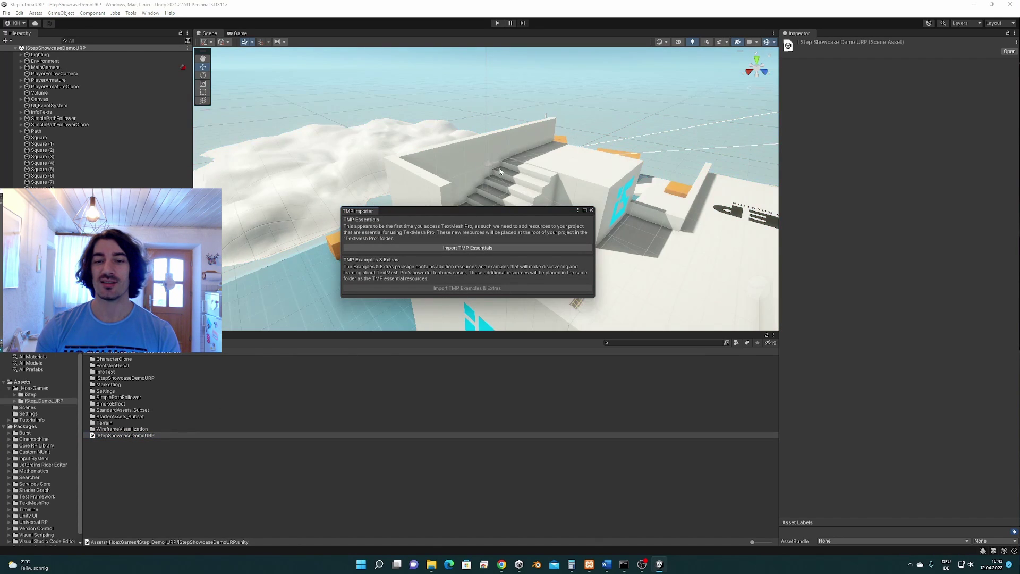
- Import the TextMesh Pro essentials and close the TMP Importer
mouse_move(490, 212)
mouse_down()
mouse_move(640, 238)
mouse_move(457, 155)
mouse_up()
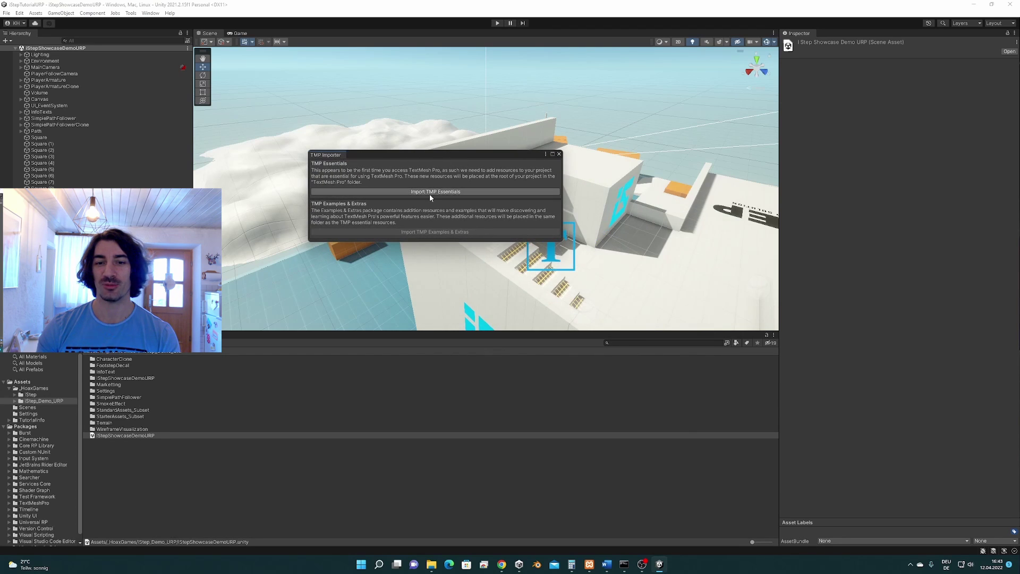
click(433, 192)
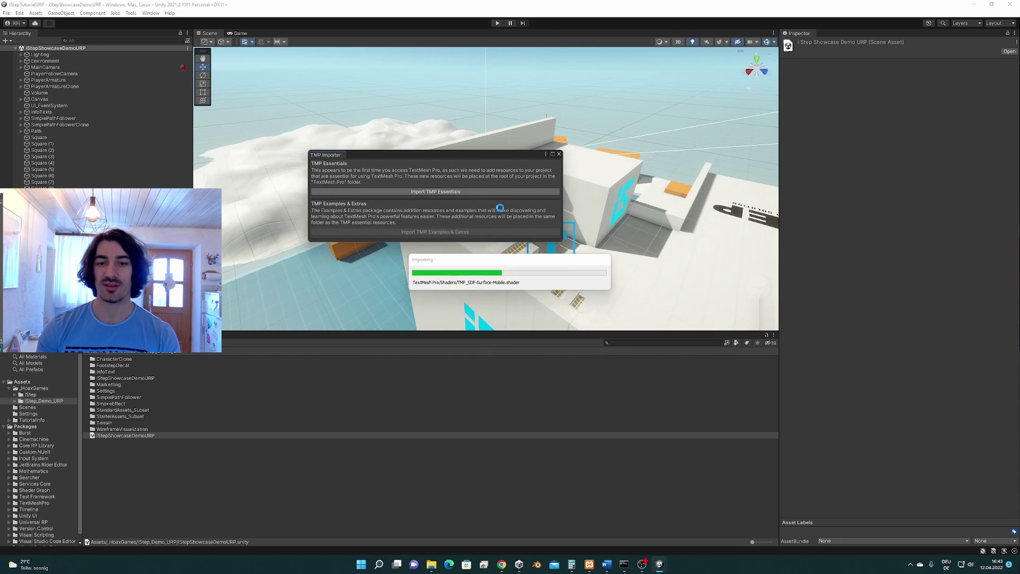
click(559, 154)
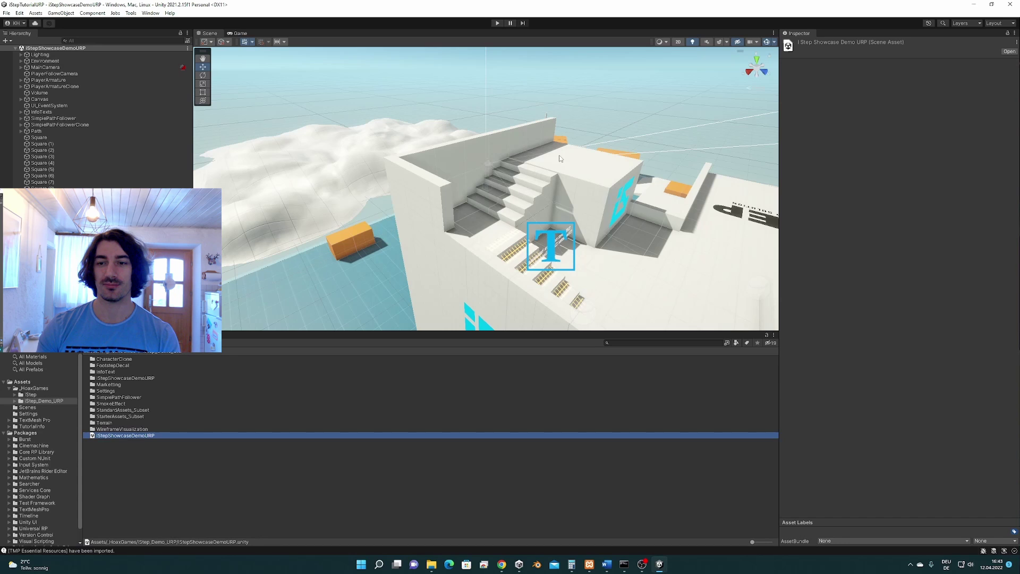
- Play the iStep demo scene twice, then stop play mode
click(498, 22)
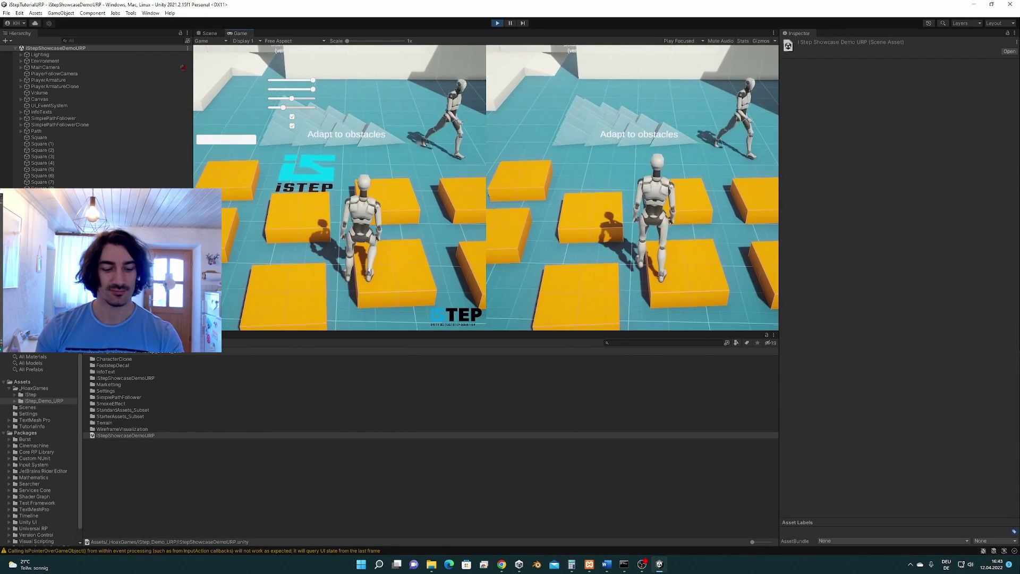
key(super)
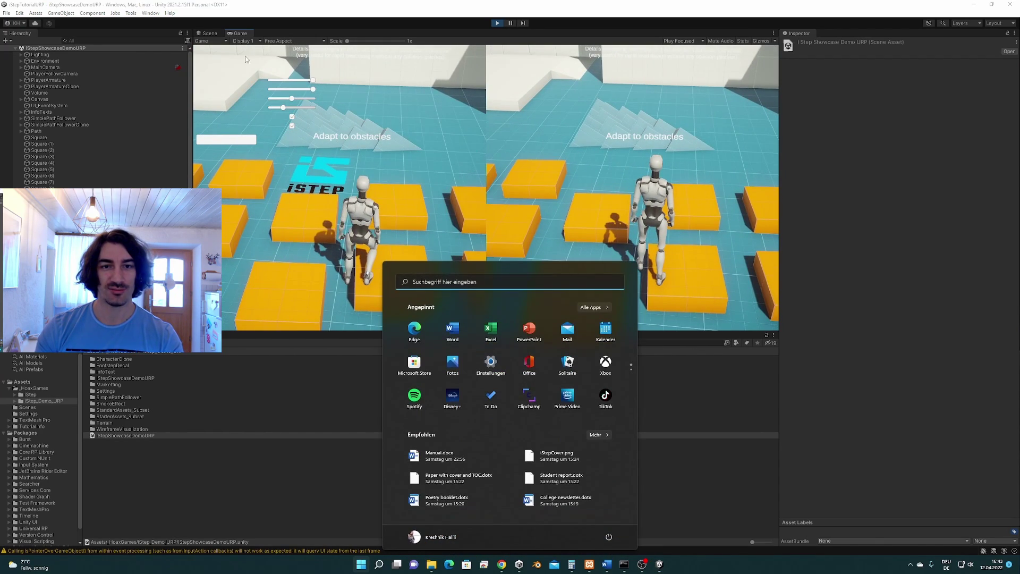
click(499, 23)
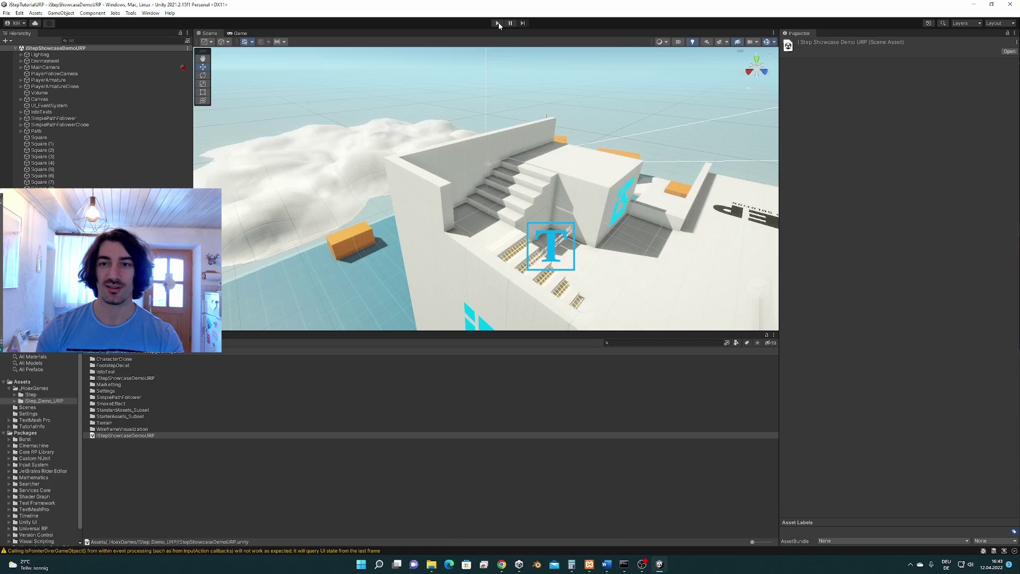
click(498, 23)
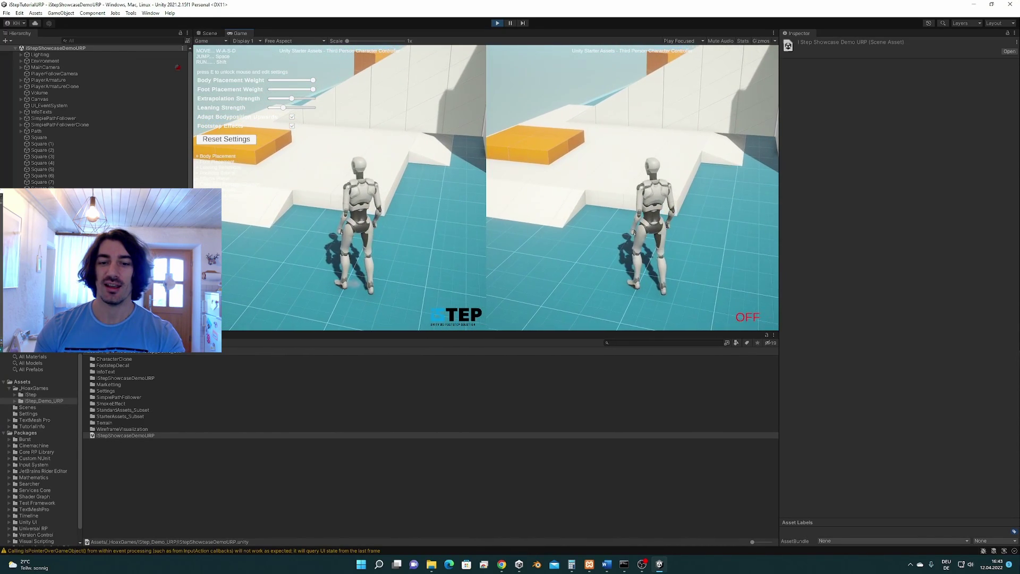
key(super)
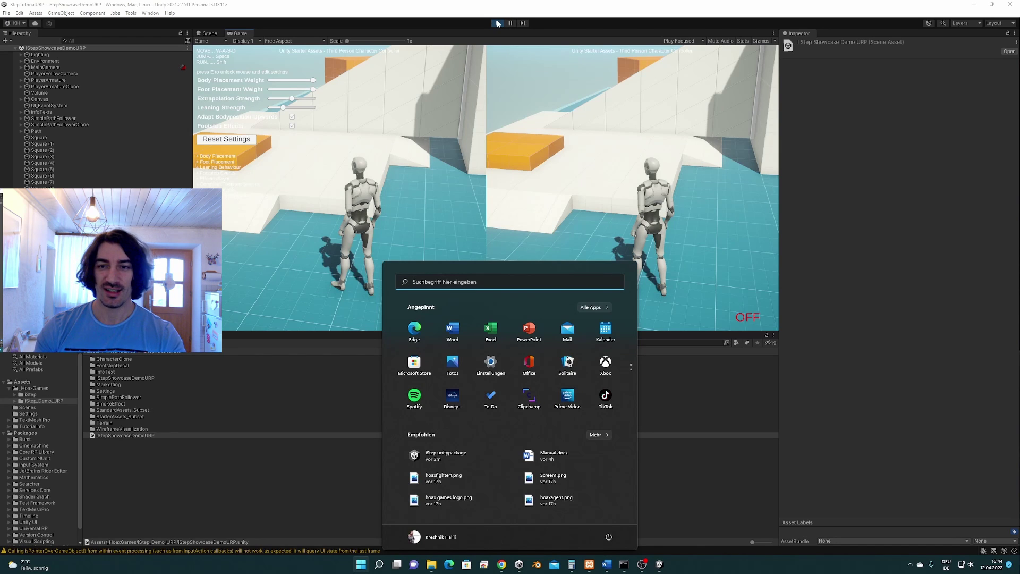
click(558, 142)
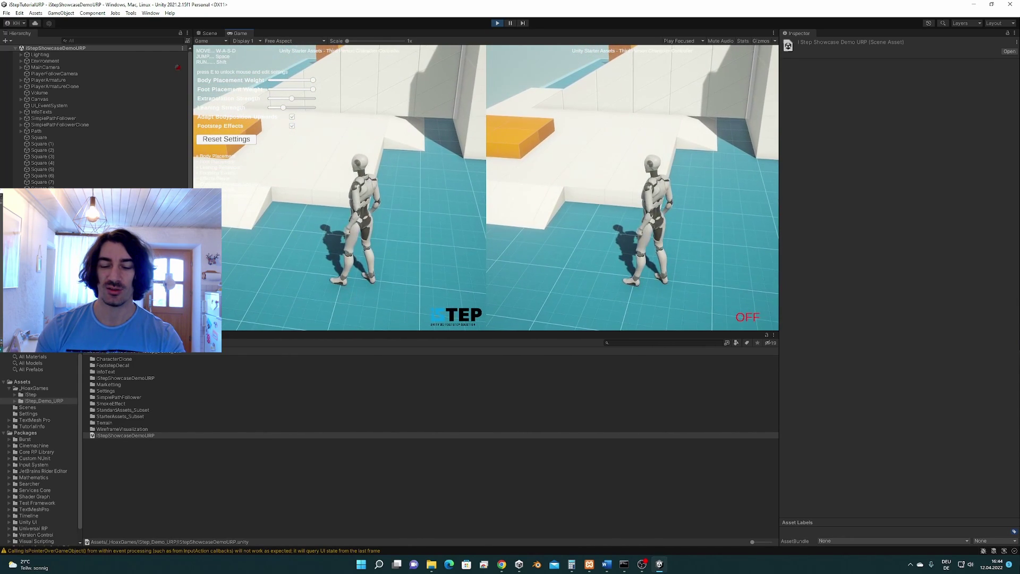
key(super)
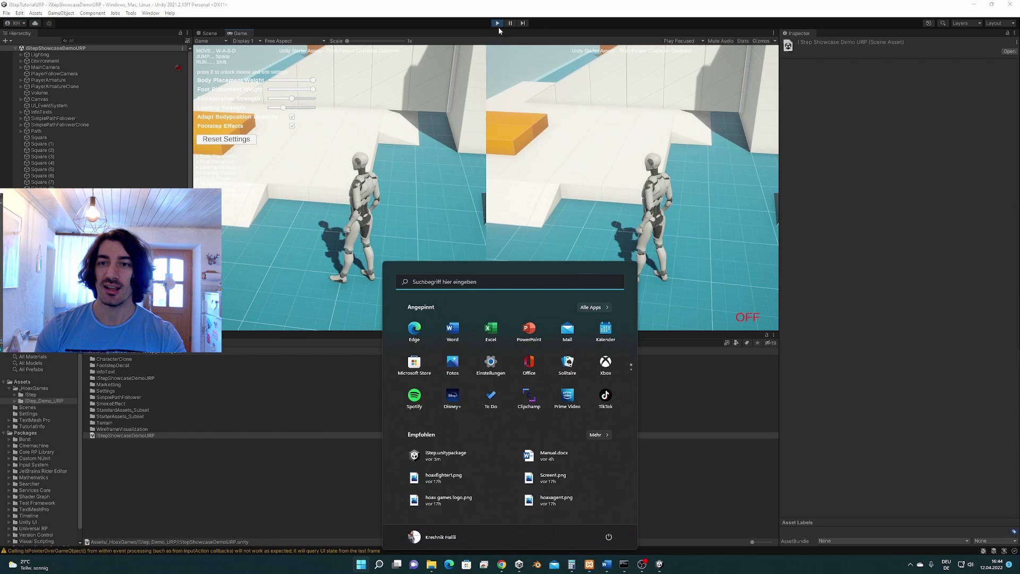
click(498, 23)
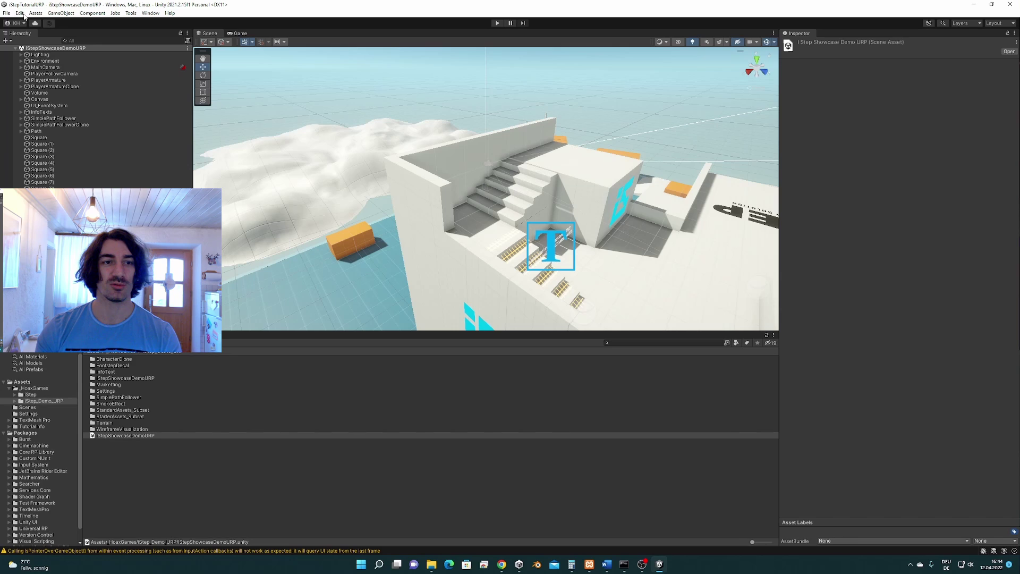
- Show the Quality page of Project Settings and find its current render pipeline asset
click(20, 13)
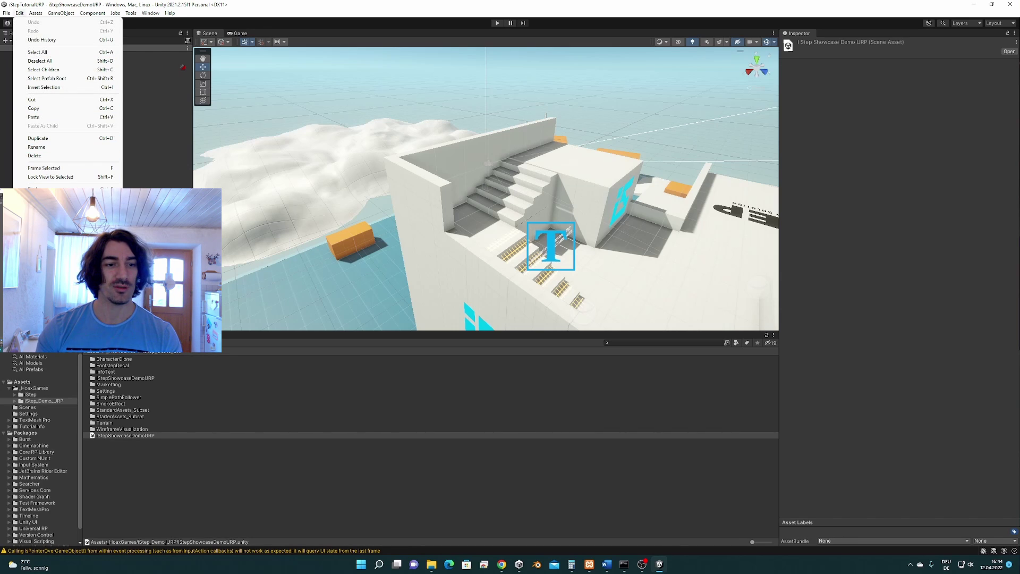
click(47, 255)
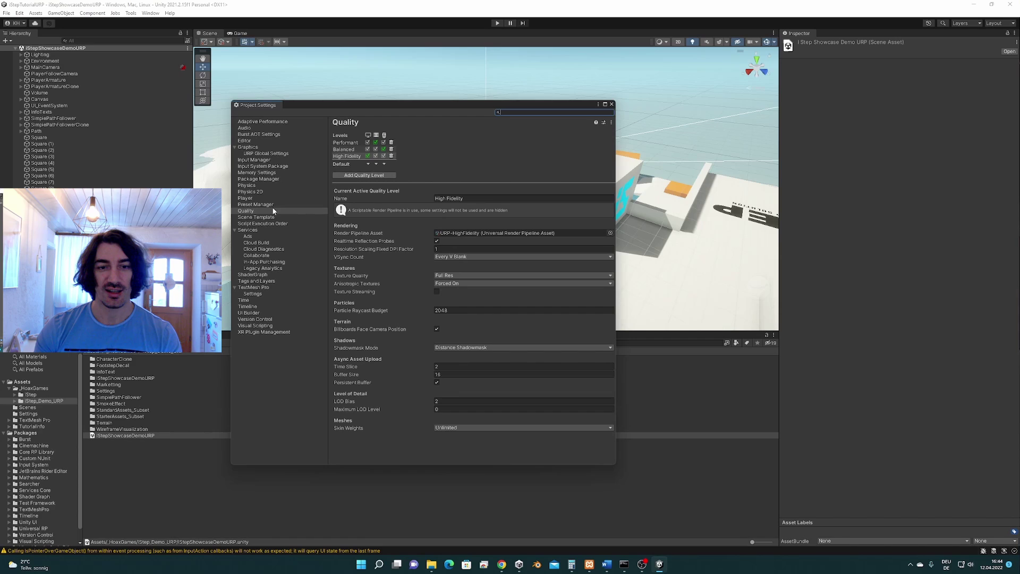
click(252, 213)
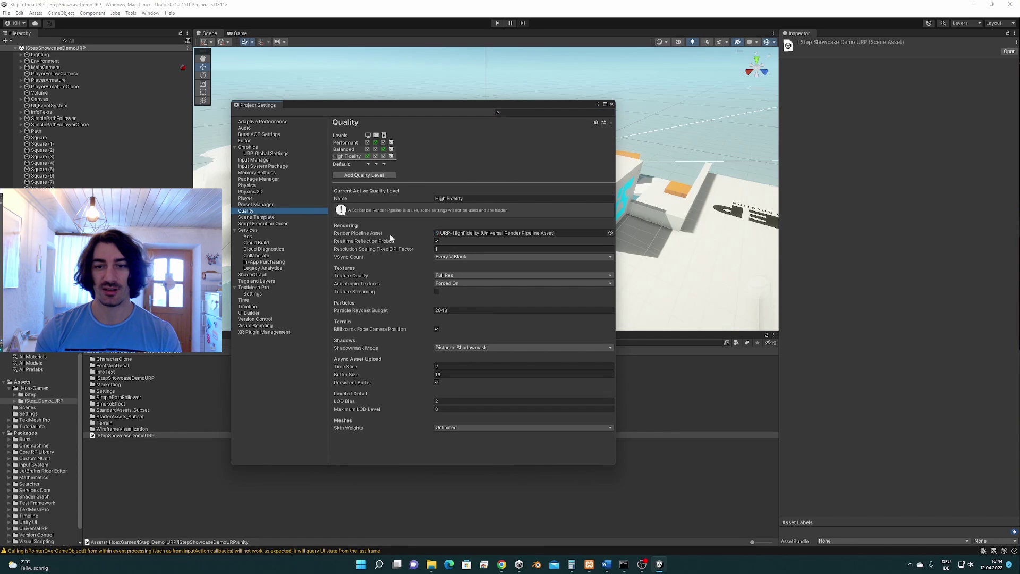
click(470, 233)
drag(480, 102, 566, 90)
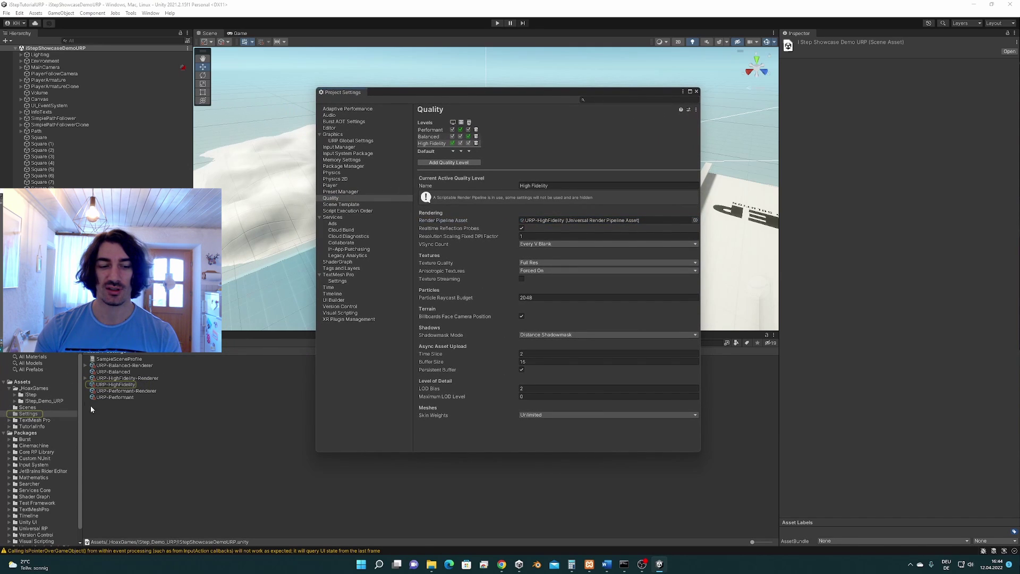
- Assign UniversalRP-HighQuality from iStep_Demo_URP/Settings as the Render Pipeline Asset, then close settings
click(15, 401)
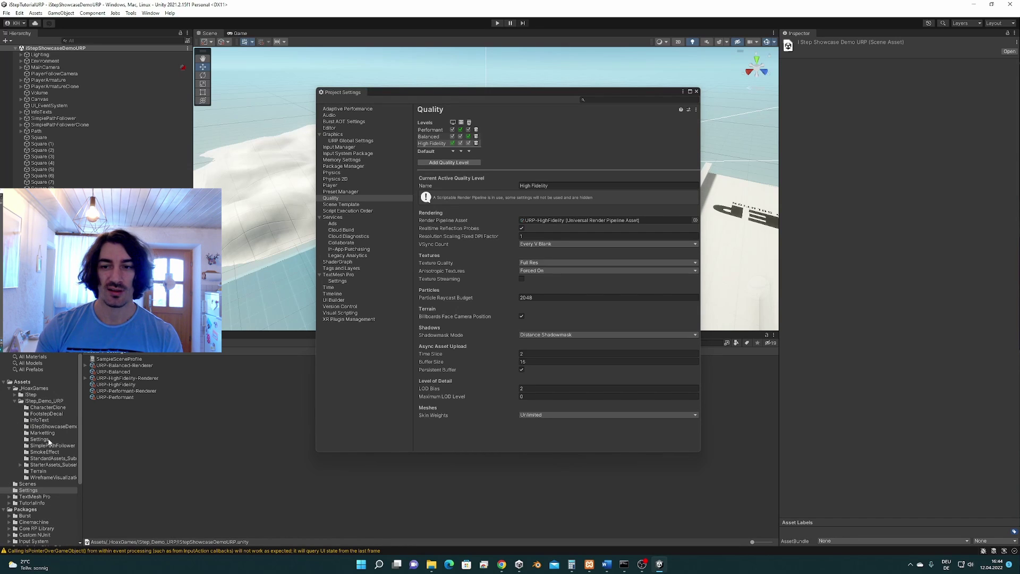
click(49, 440)
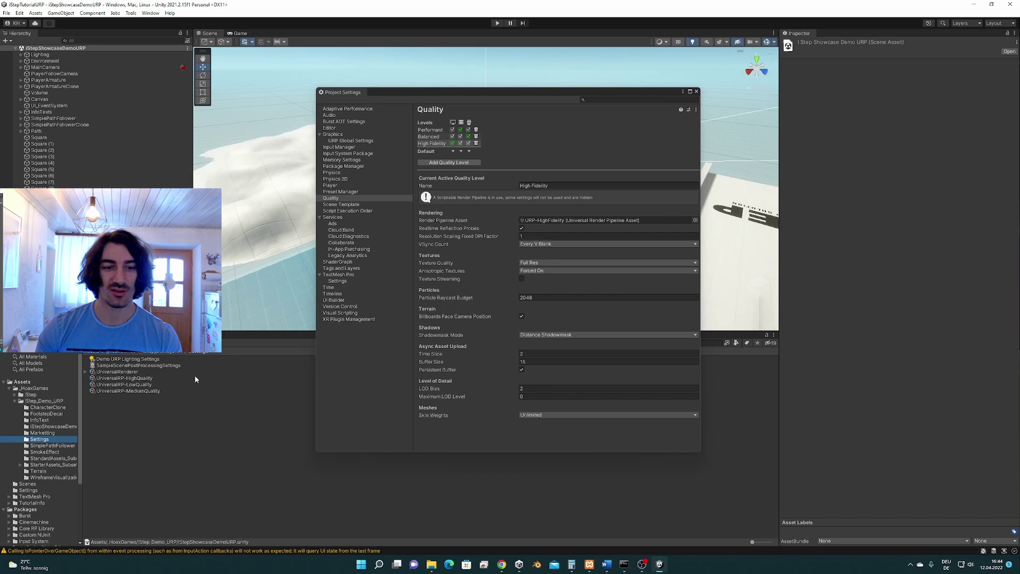
drag(148, 383, 571, 225)
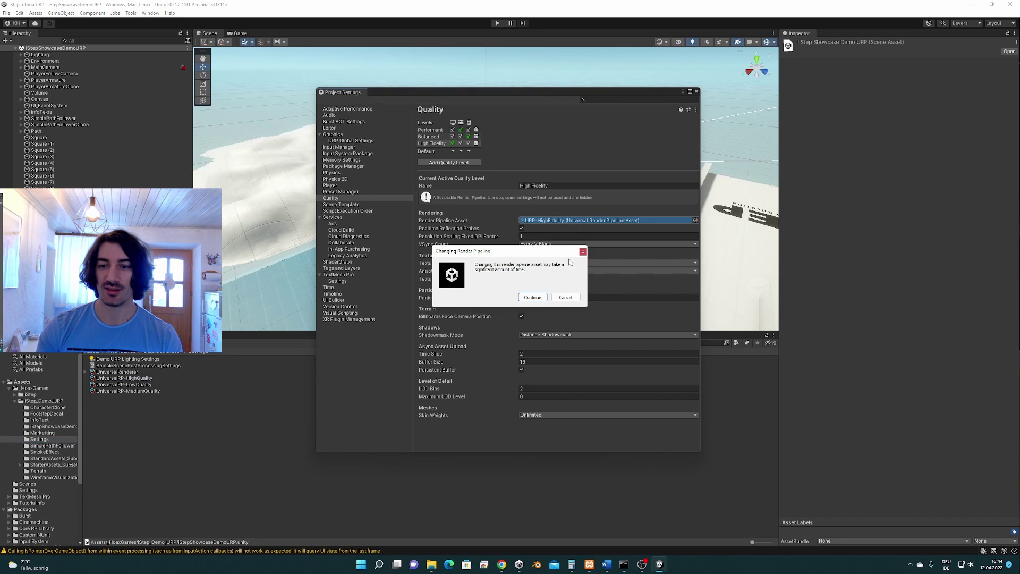
click(533, 297)
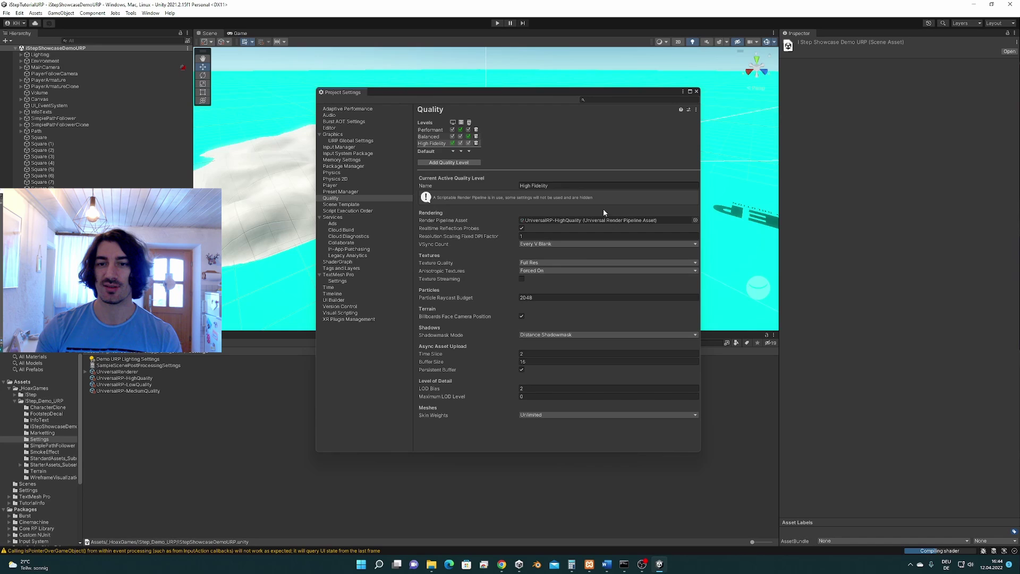
click(697, 91)
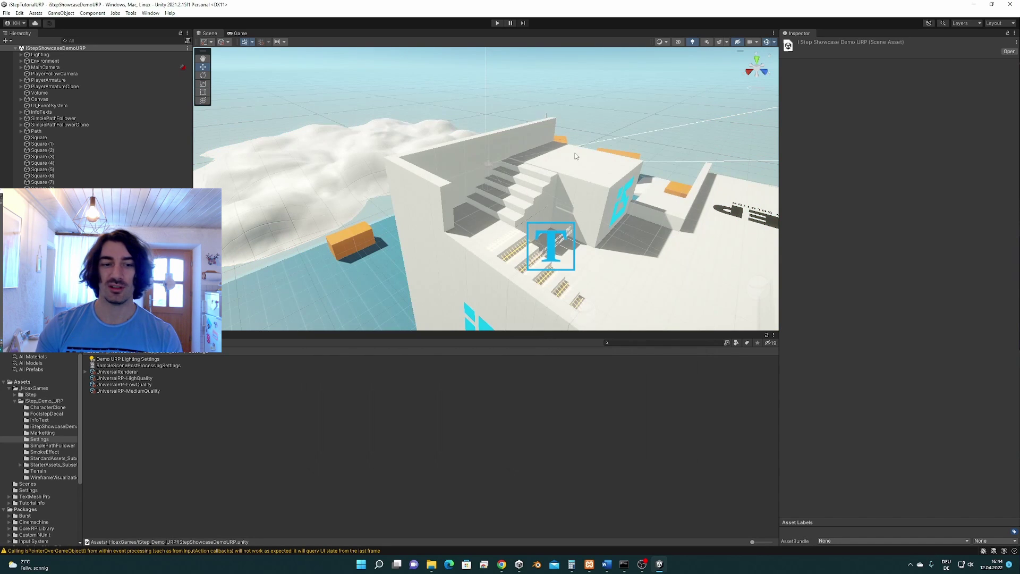
- Inspect UniversalRP-HighQuality's UniversalRenderer and briefly expand its Ignore Decals feature
click(149, 380)
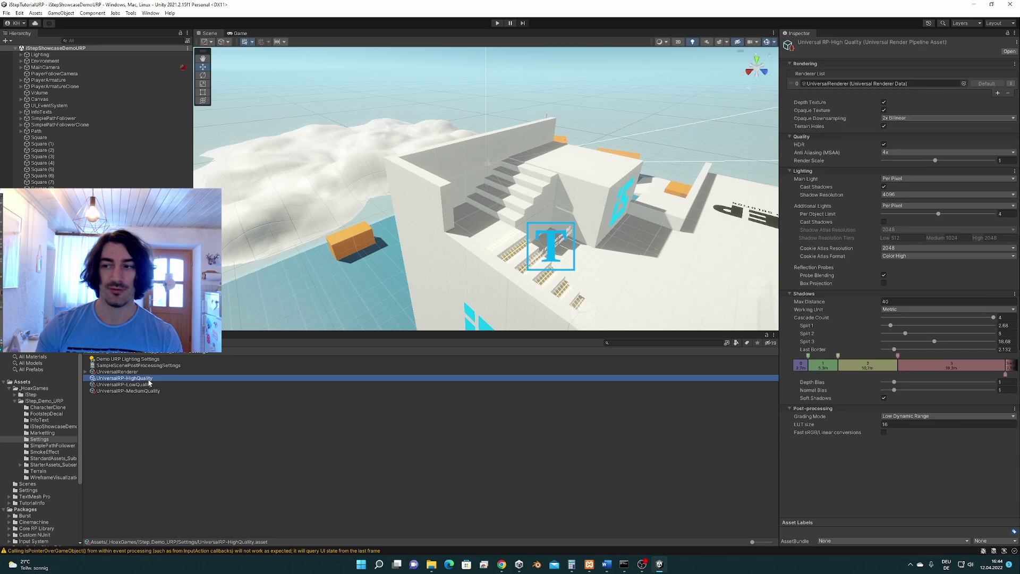
click(840, 85)
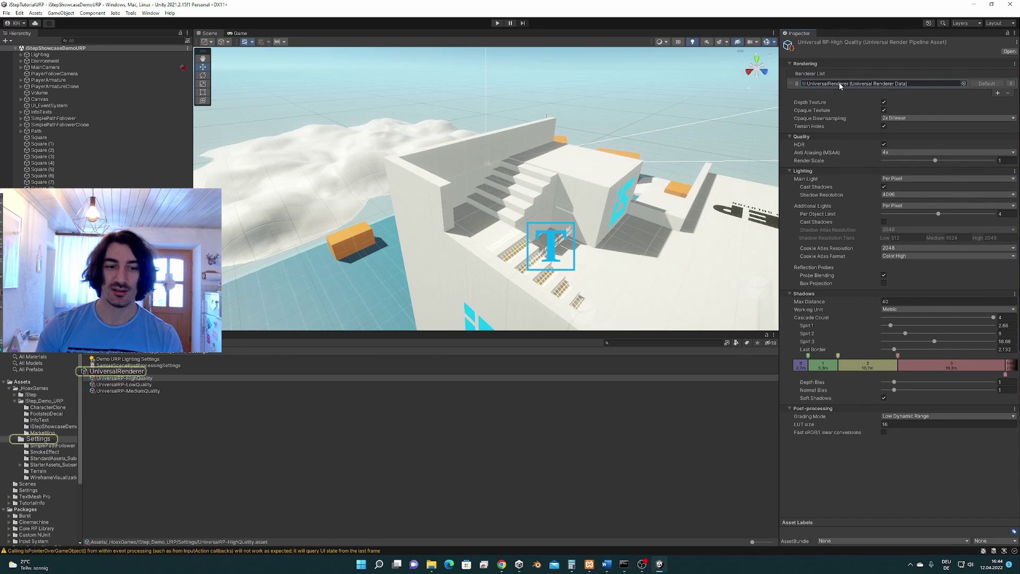
click(127, 371)
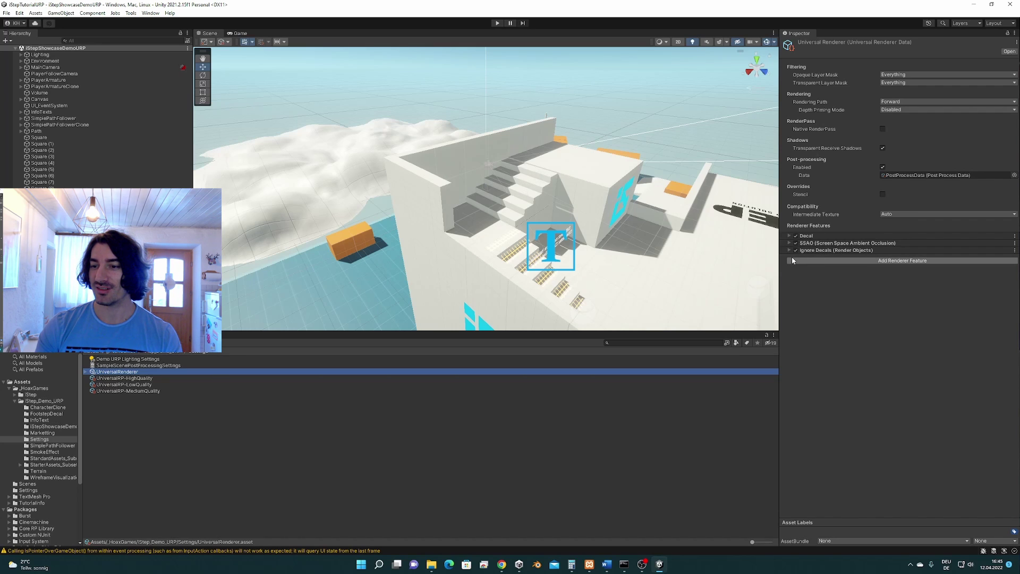
click(789, 249)
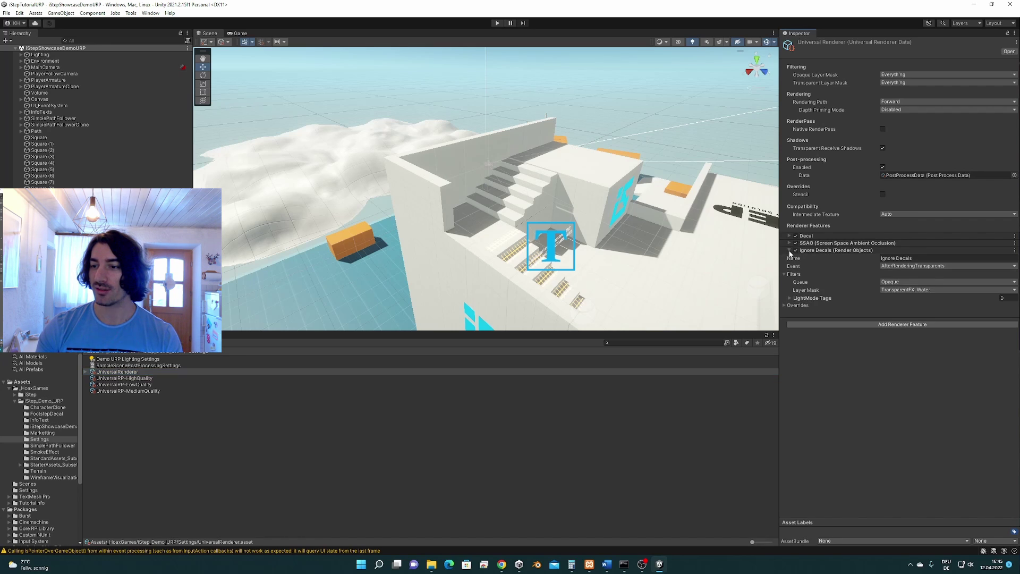
click(789, 251)
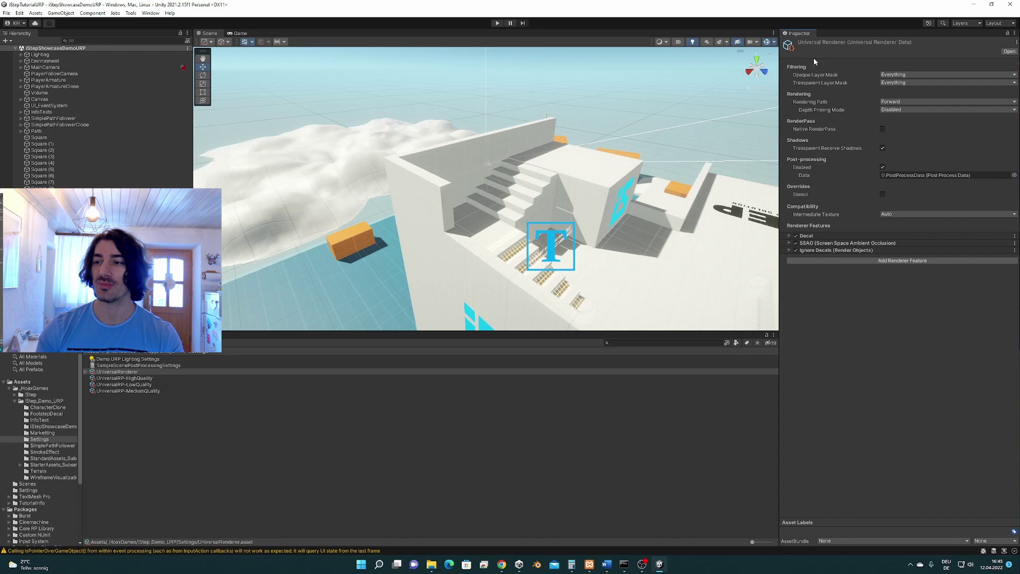
- Play the iStep demo scene with the UniversalRP-HighQuality pipeline
click(496, 24)
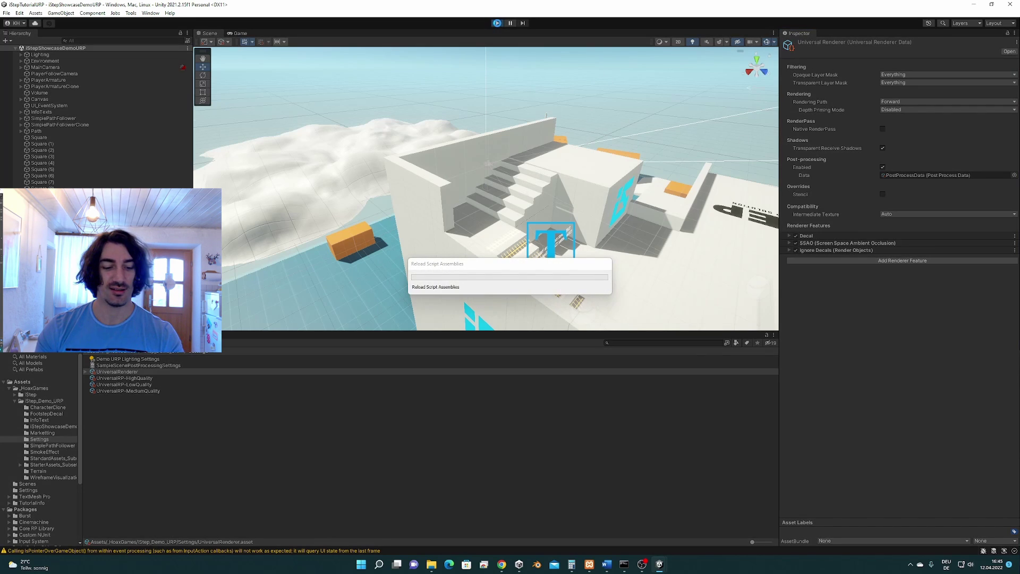